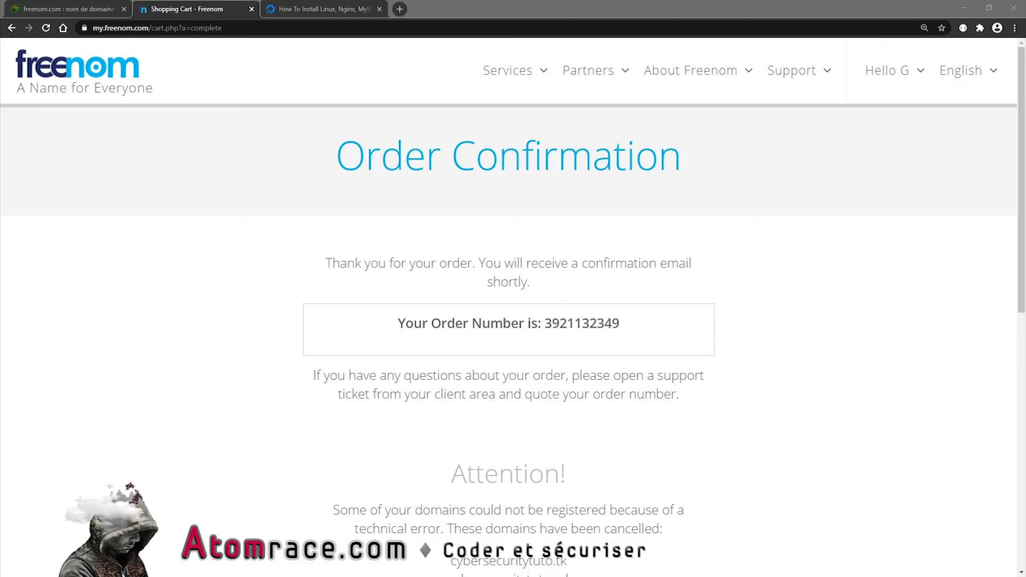
Step: Review the attention notice in the order confirmation and the list of domains that were cancelled
scroll(513, 321, "down", 5)
triple_click(588, 191)
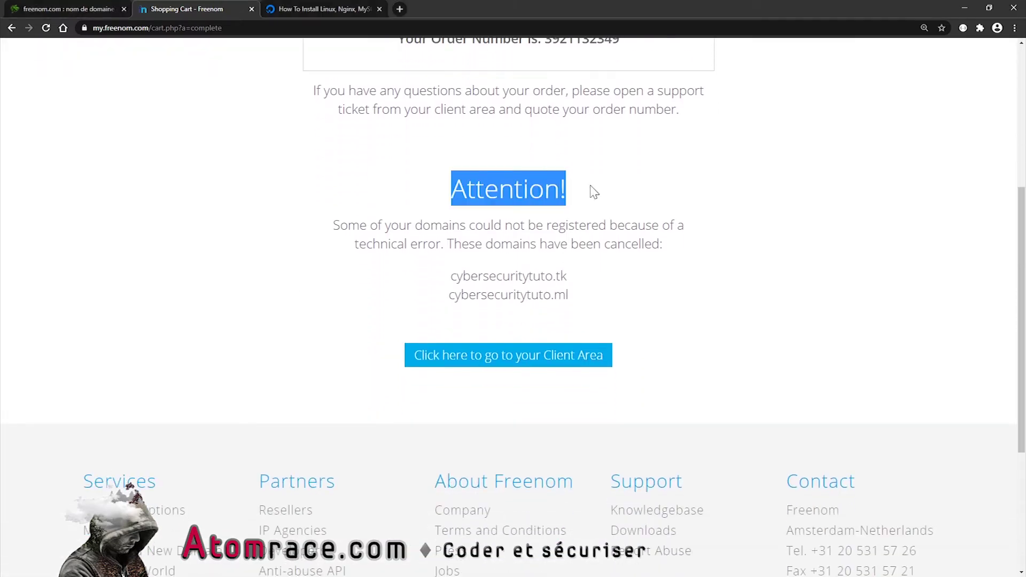
left_click_drag(448, 276, 587, 297)
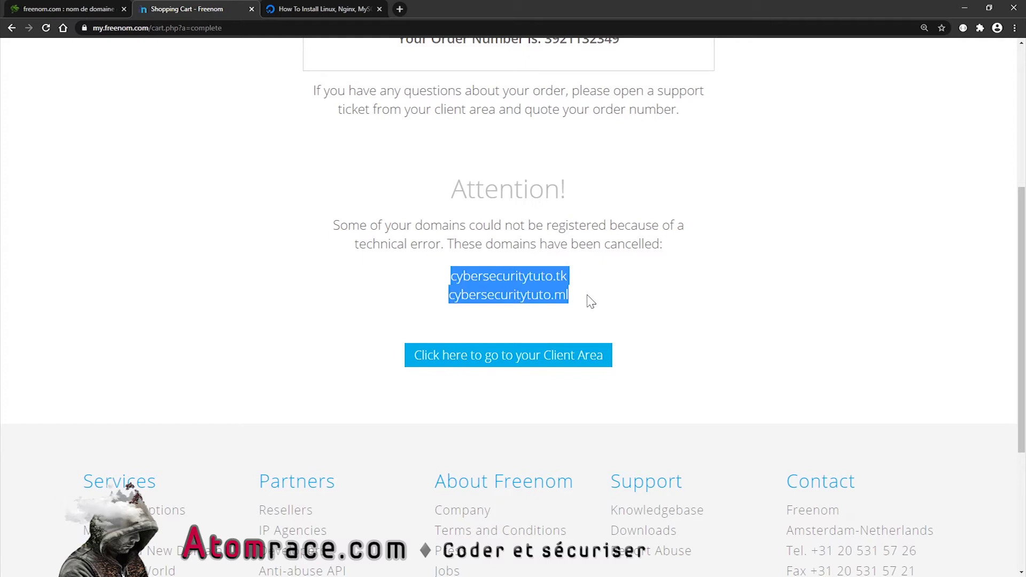
left_click(590, 301)
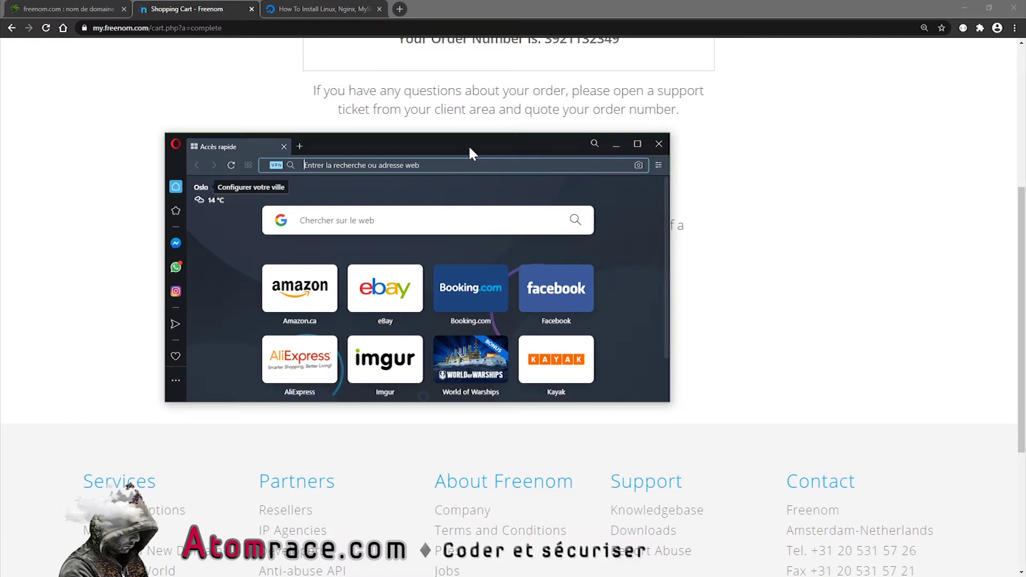
Step: Switch to Opera, enlarge its window, and search the browser settings for "vpn"
left_click_drag(470, 149, 476, 72)
left_click_drag(677, 327, 823, 446)
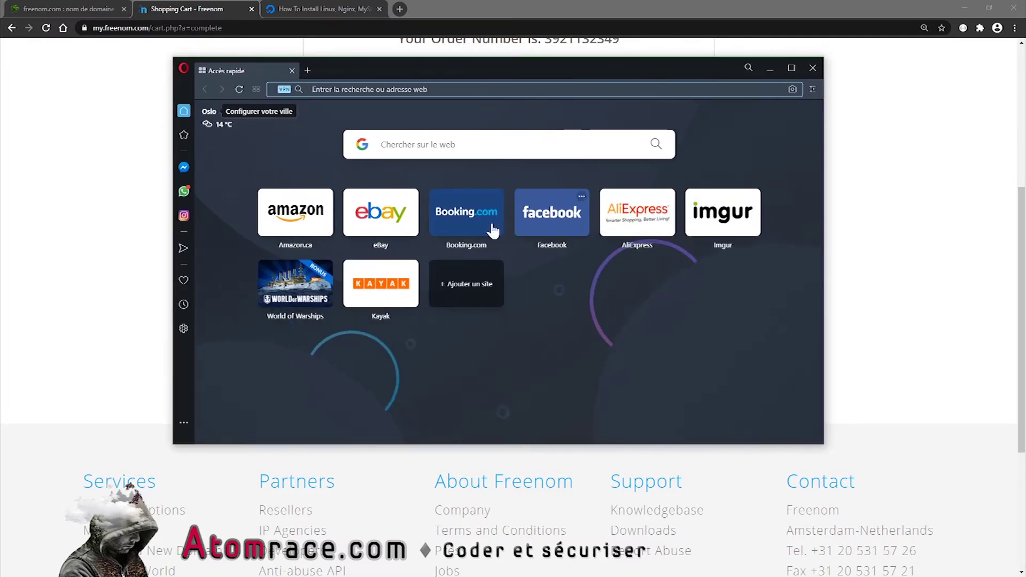
left_click(184, 328)
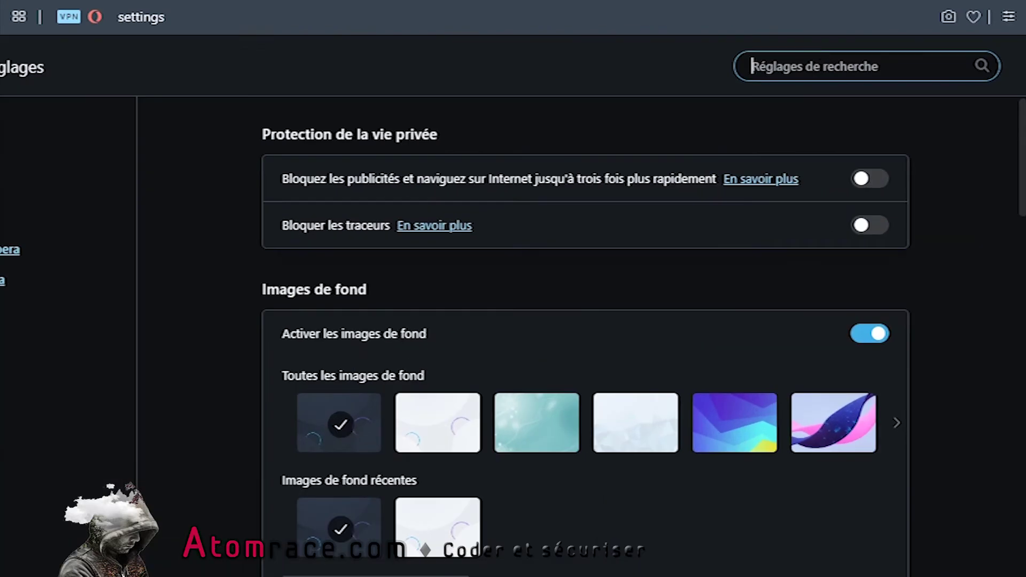
type("vpn")
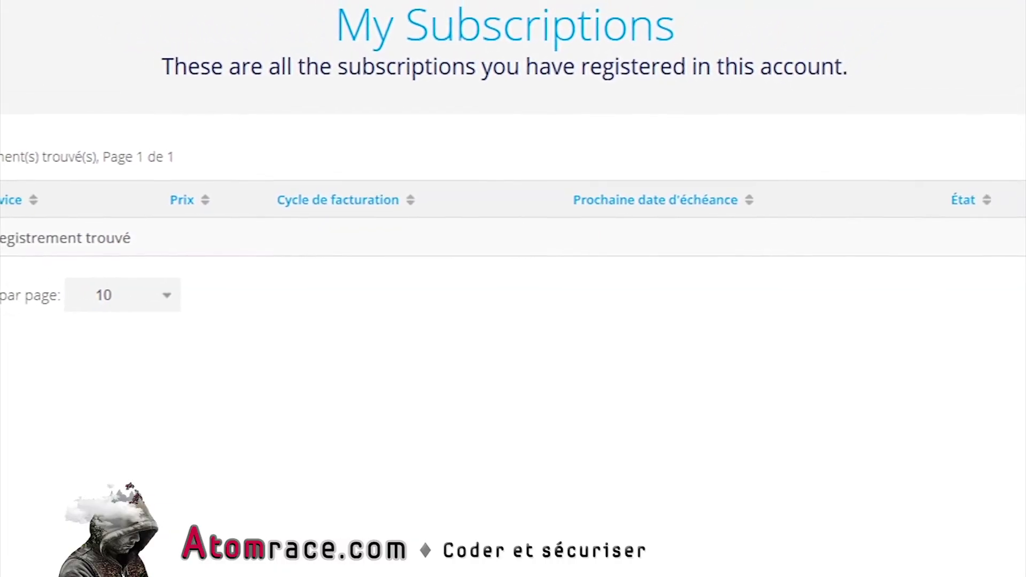
Step: Open the management page of the domain esportquebec.tk in Freenom and review its nameserver settings
mouse_move(813, 3)
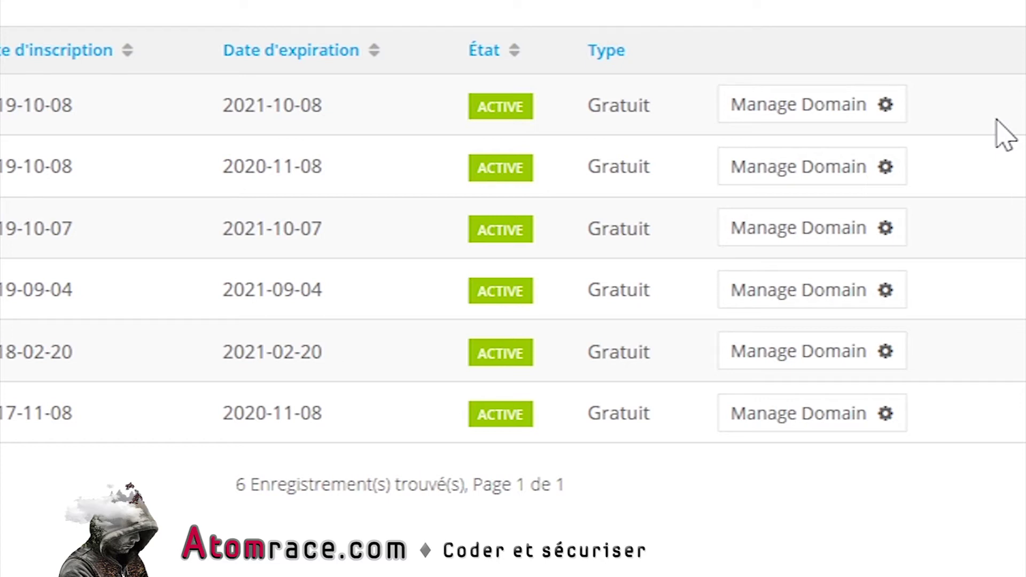
left_click(784, 187)
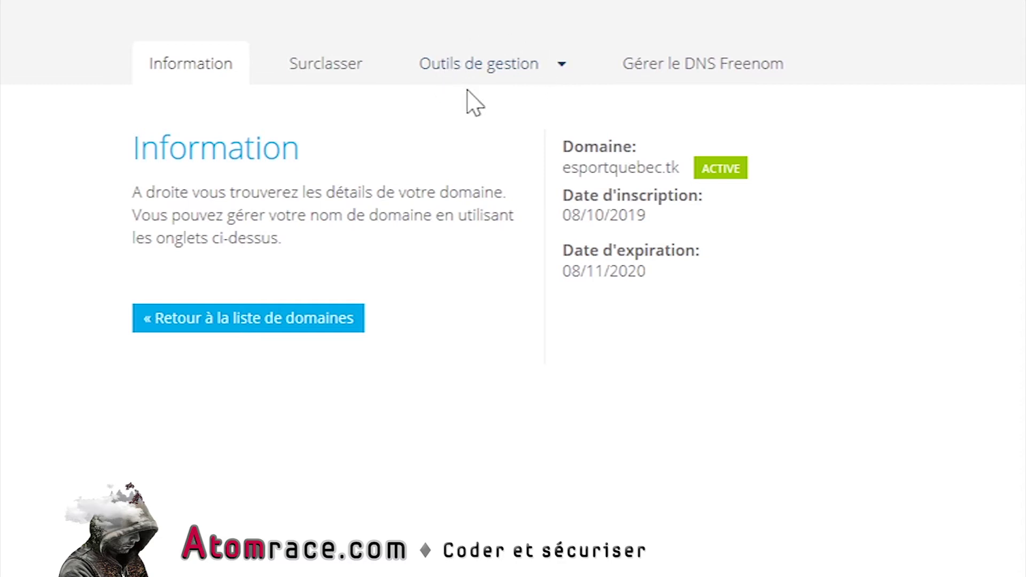
left_click(562, 75)
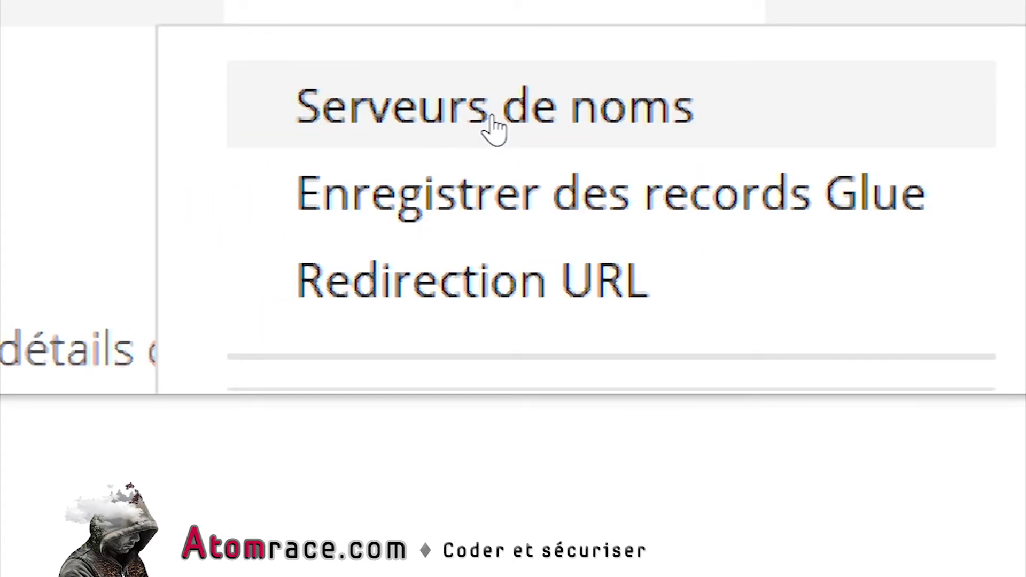
left_click(493, 128)
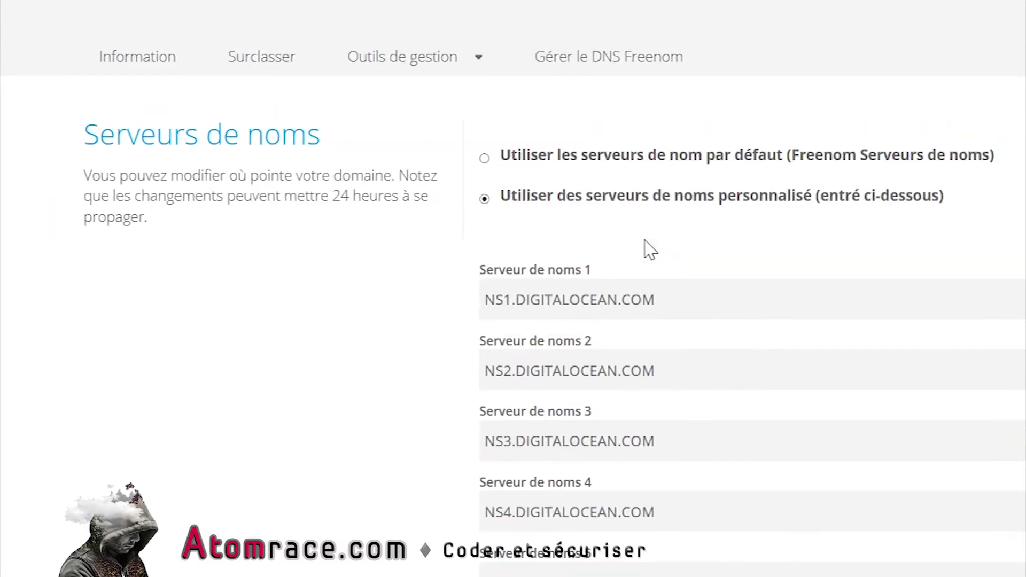
scroll(657, 242, "down", 2)
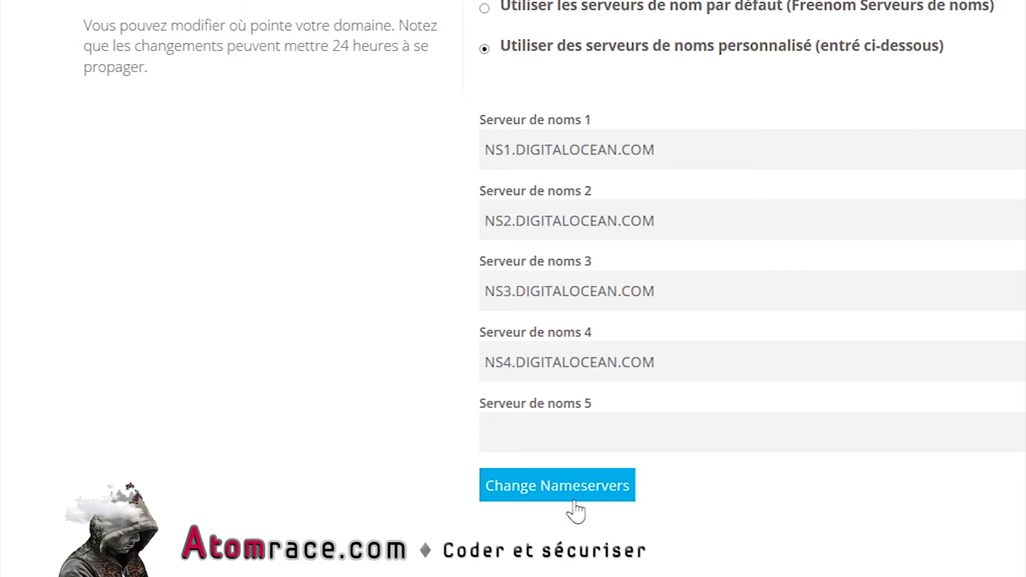
scroll(325, 419, "up", 1)
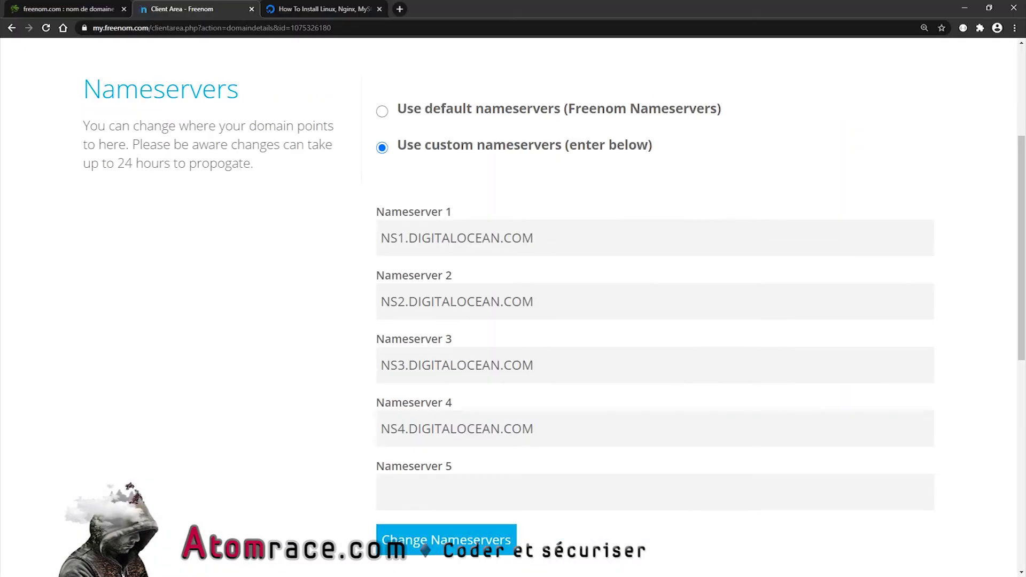
Step: Copy the domain name jeuvideo.gq from the heading of its Freenom nameserver page
scroll(278, 318, "down", 3)
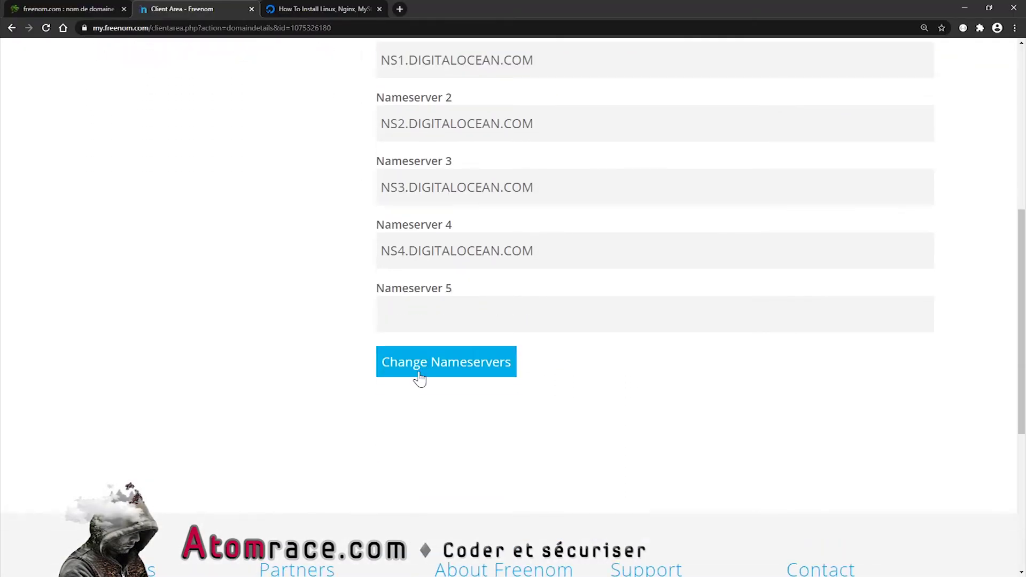
scroll(634, 373, "up", 2)
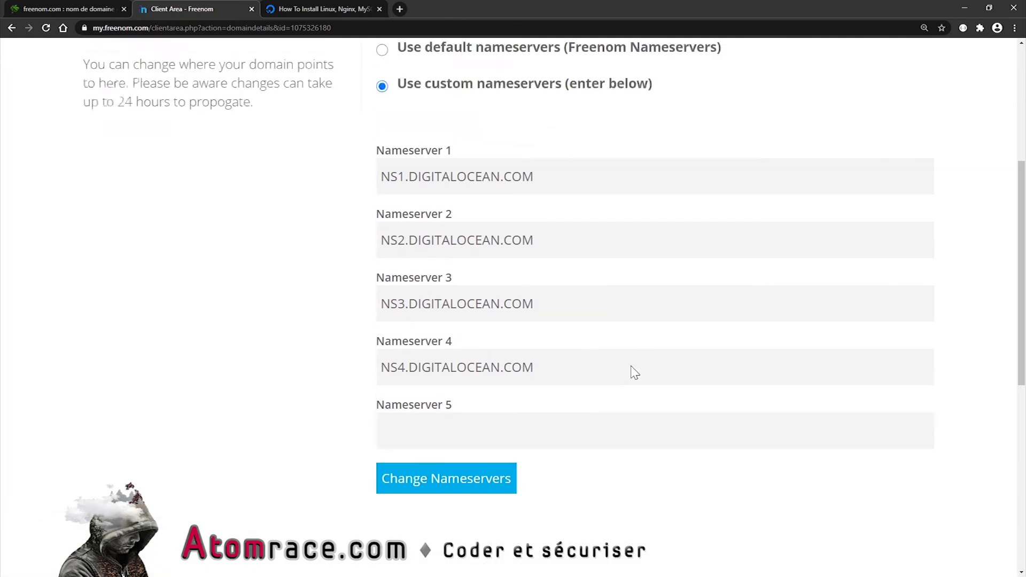
scroll(634, 372, "up", 5)
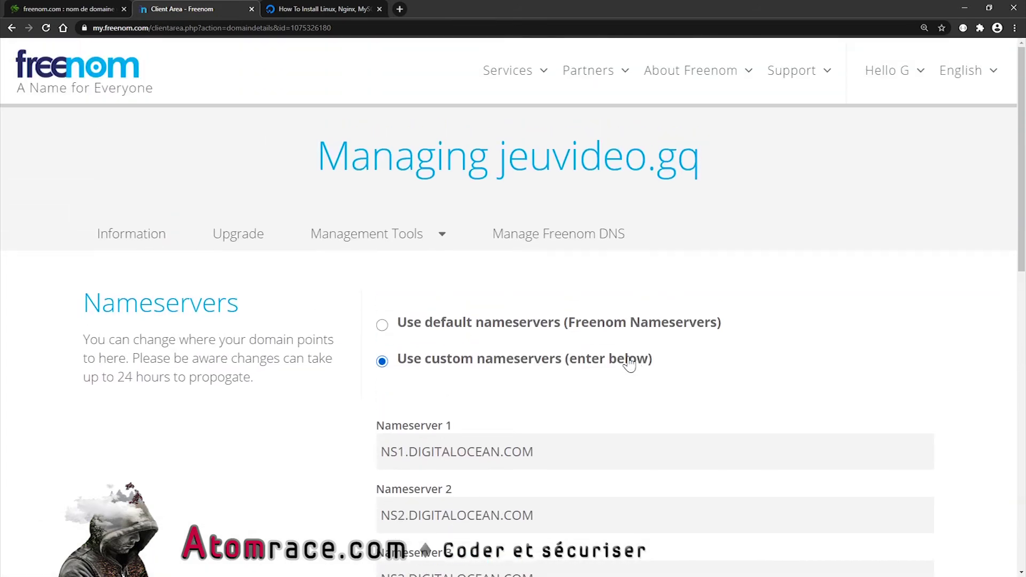
left_click_drag(709, 167, 499, 160)
key("ctrl+c")
right_click(544, 160)
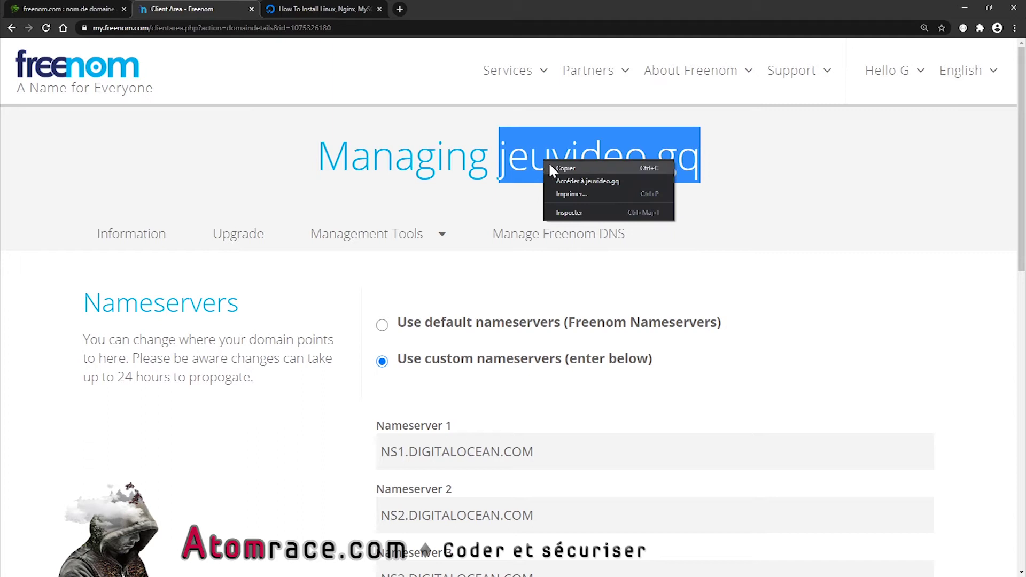
left_click(565, 169)
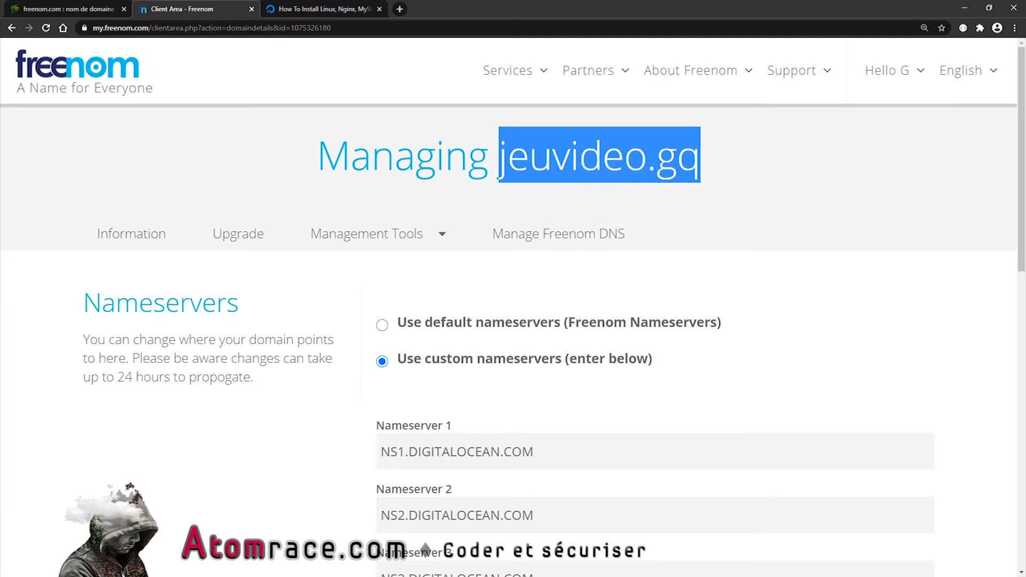
Step: Switch to DigitalOcean's networking page, close the developer tools, and add the domain jeuvideo.gq to the Atomrarace.com project
left_click(965, 7)
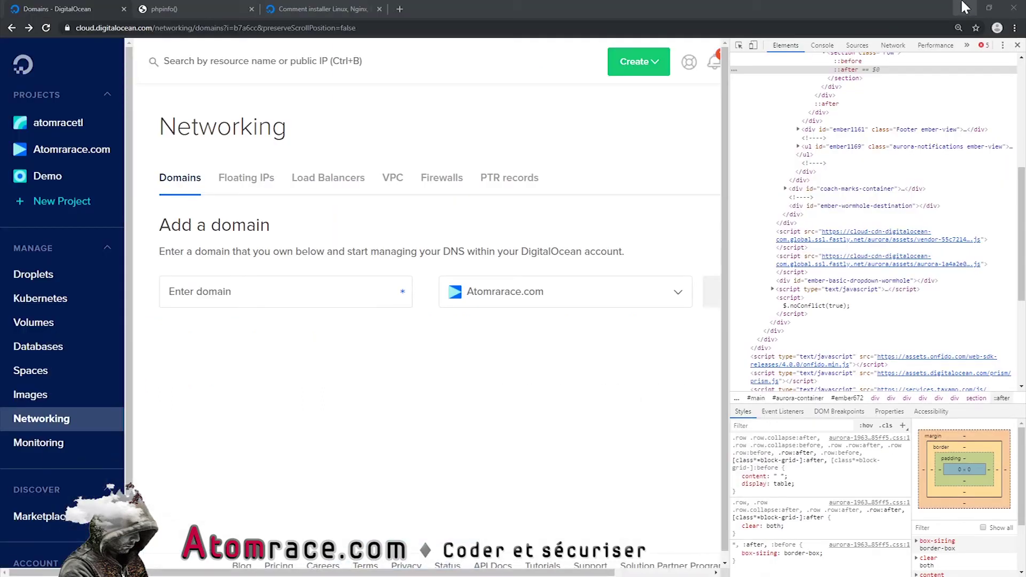
left_click(1017, 45)
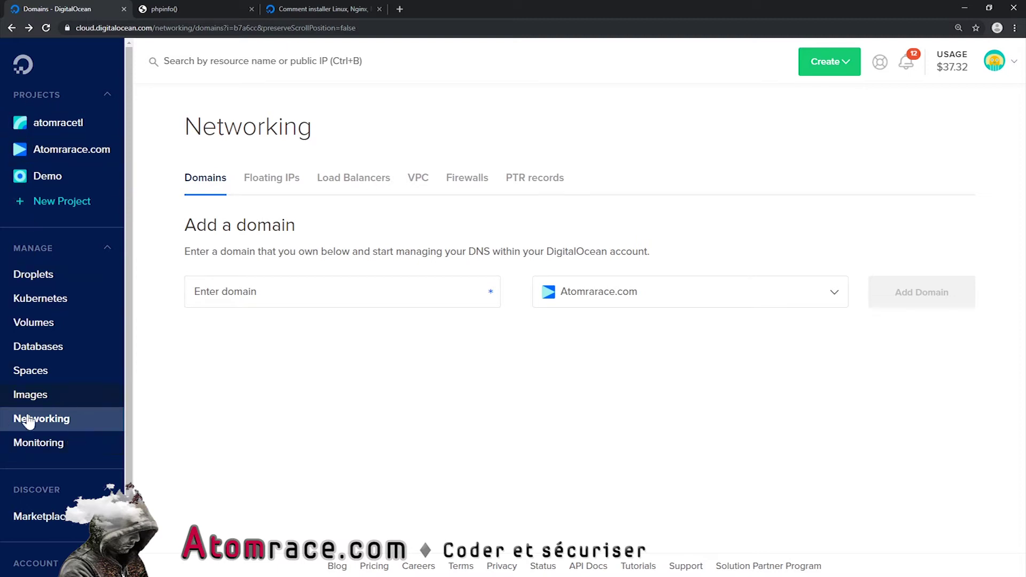
left_click(255, 286)
key("ctrl+v")
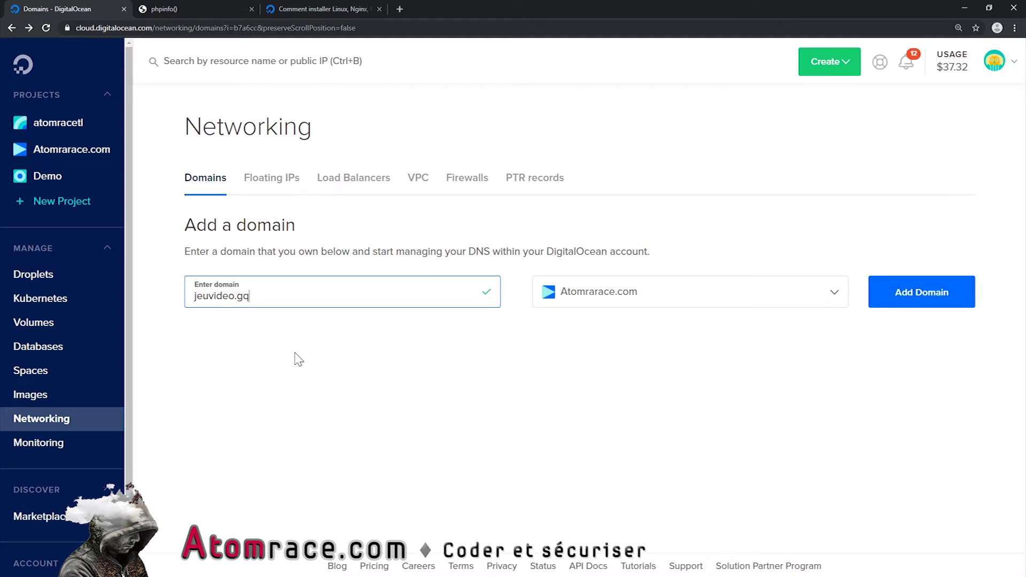
left_click(928, 302)
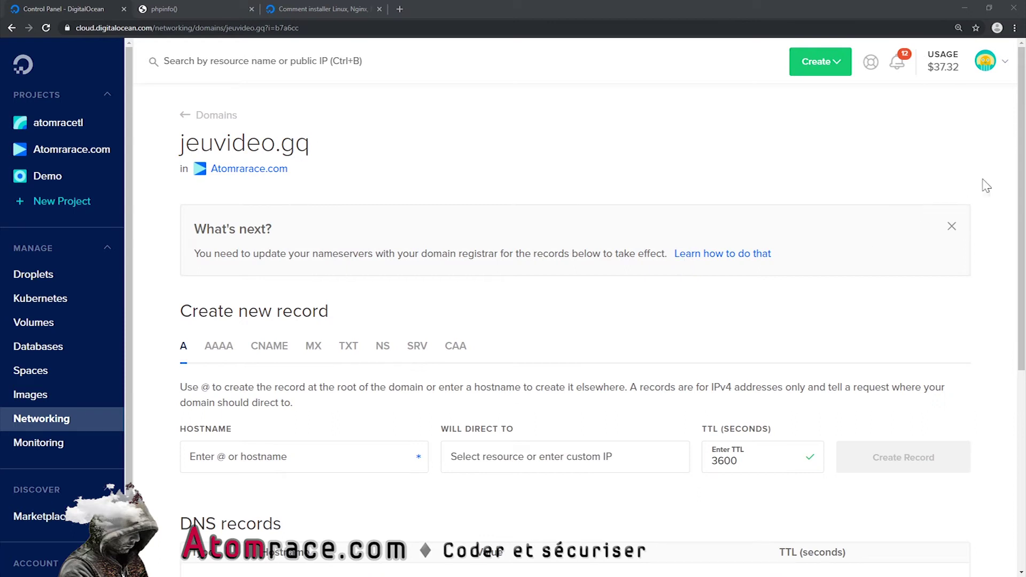
Step: Create an A record for jeuvideo.gq with hostname @ directing to the droplet lemp-s-1vcpu-2gb-tor1-01
left_click_drag(1022, 163, 1012, 307)
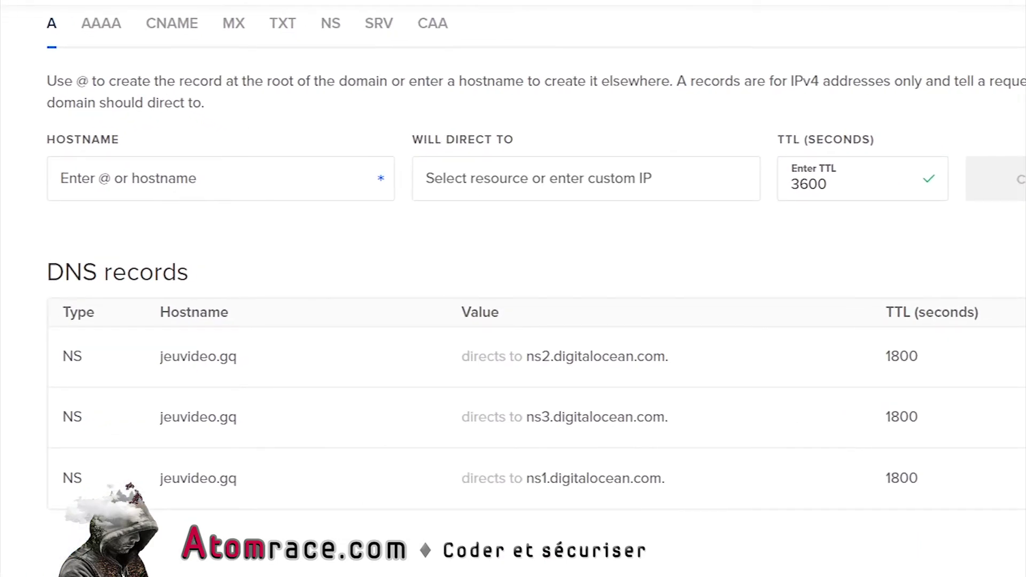
mouse_move(193, 371)
mouse_move(539, 367)
mouse_move(538, 429)
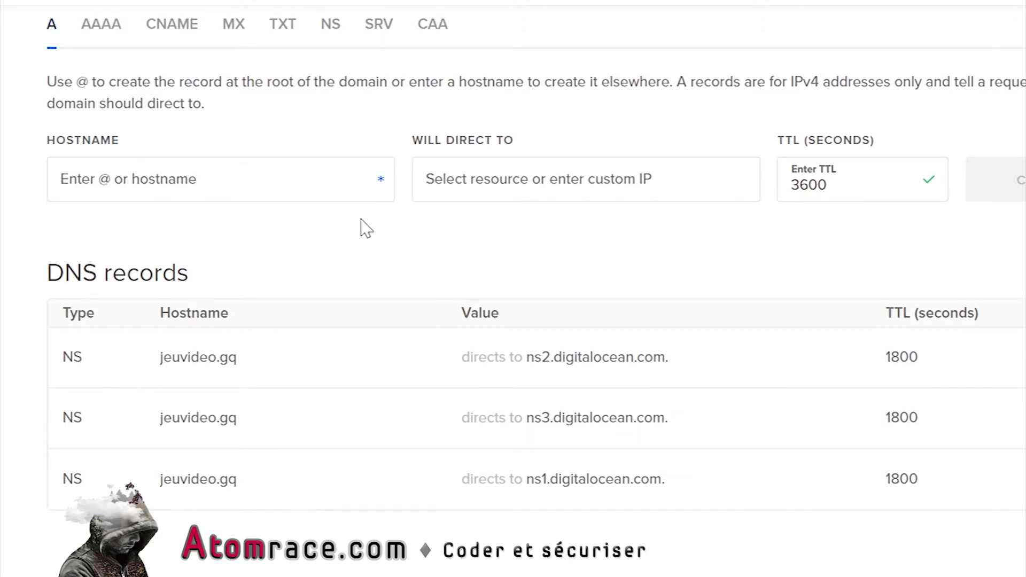
scroll(360, 226, "up", 1)
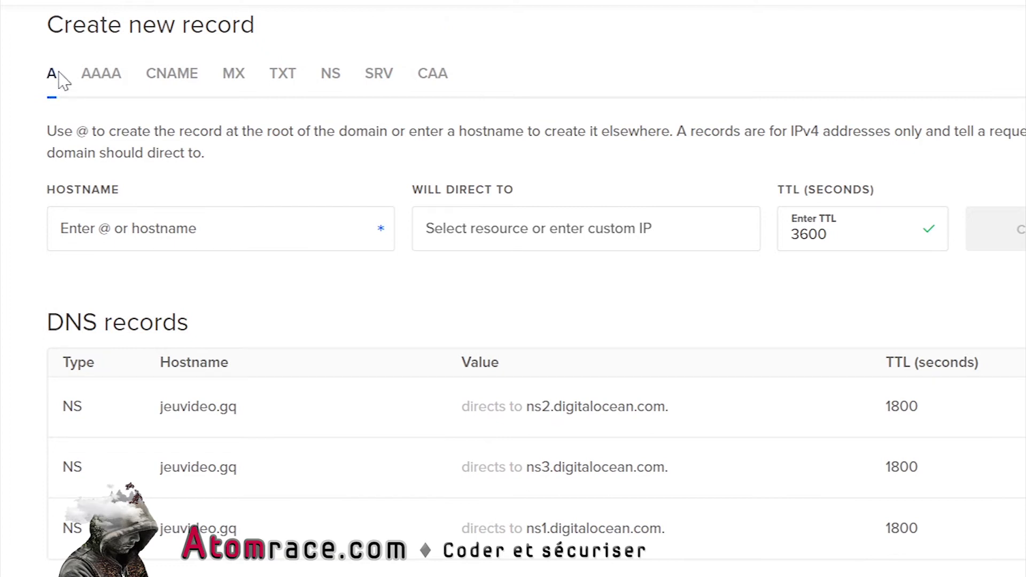
left_click(214, 229)
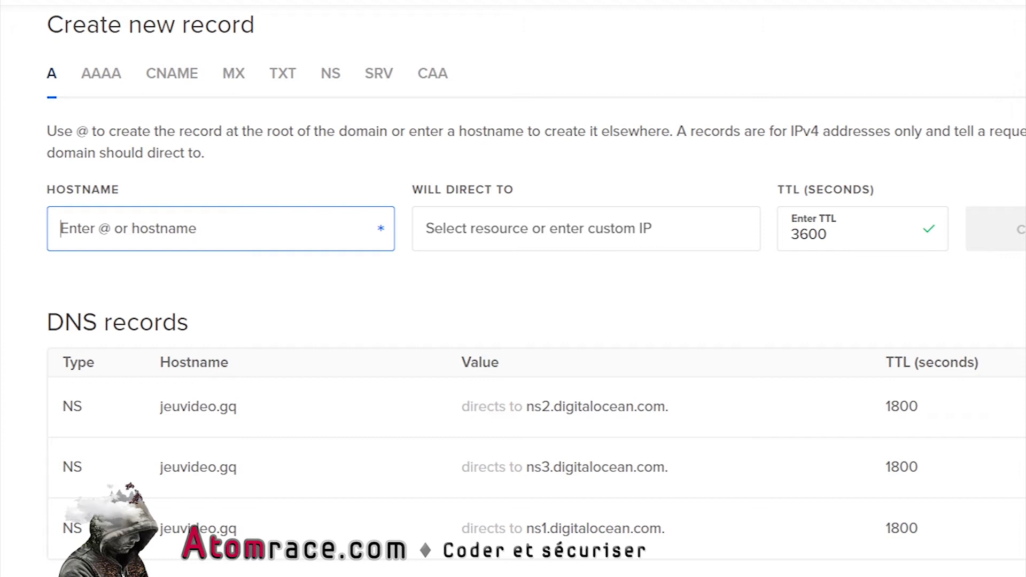
type("@")
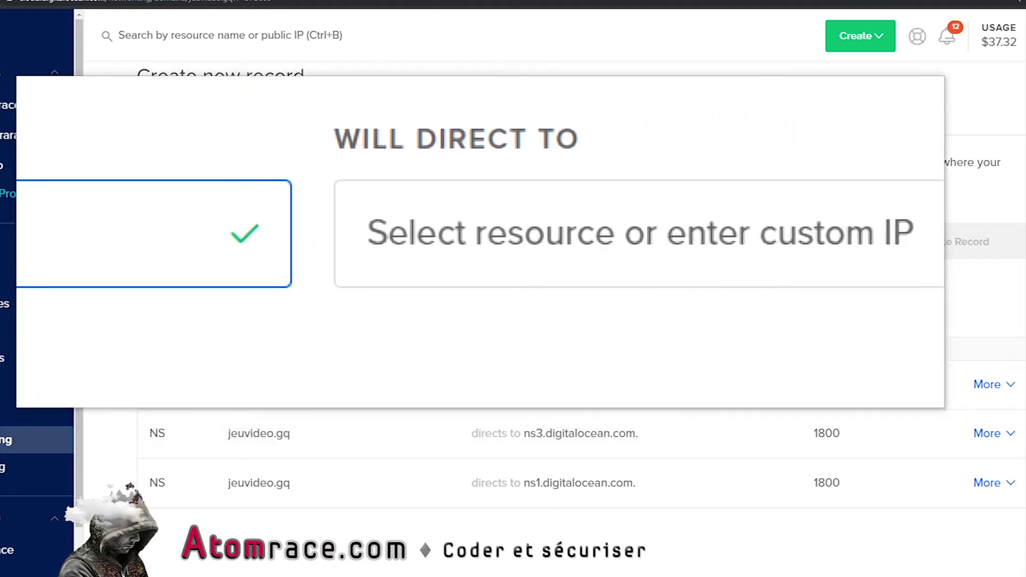
key("Return")
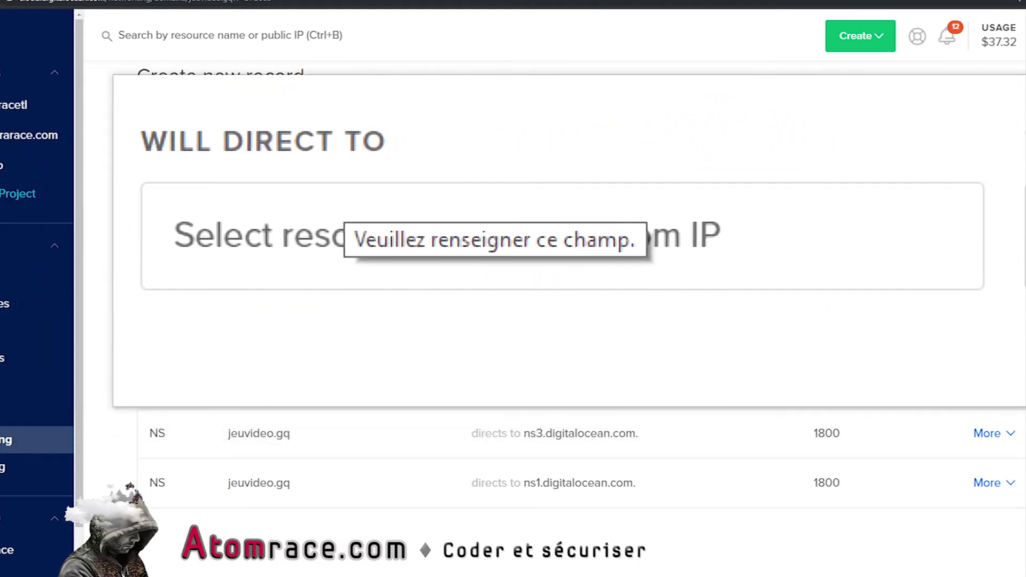
left_click(481, 220)
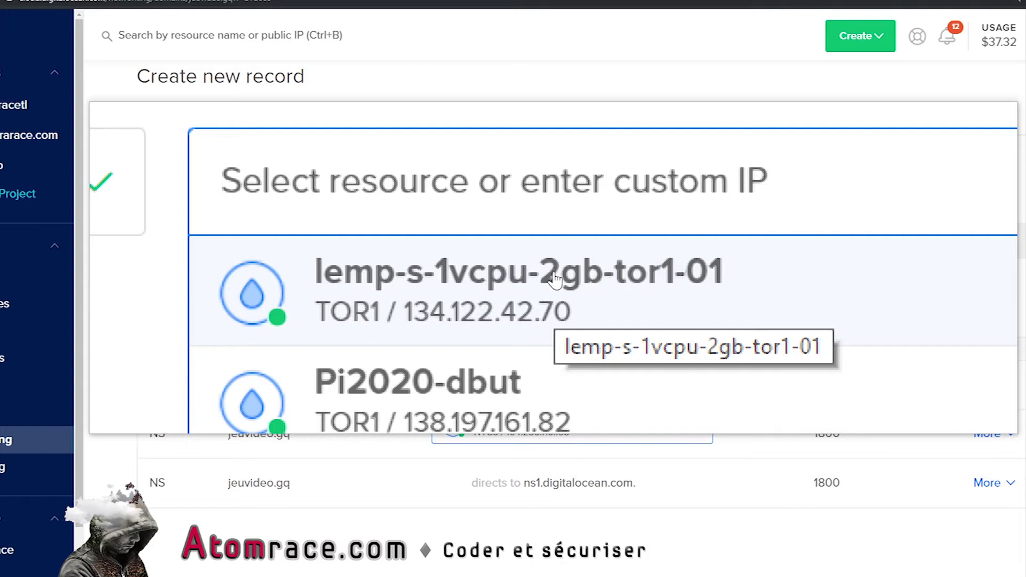
left_click(556, 279)
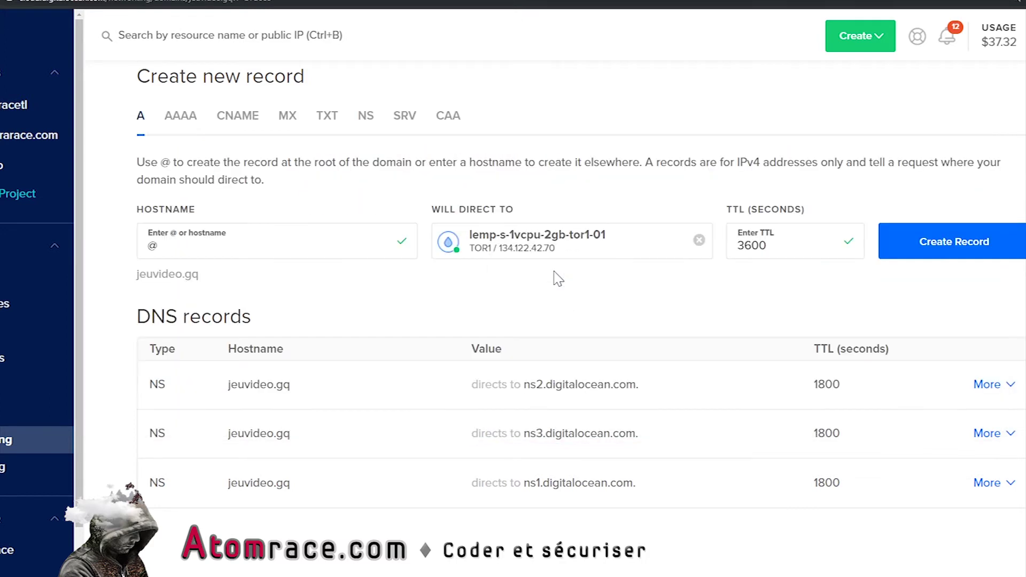
left_click(994, 251)
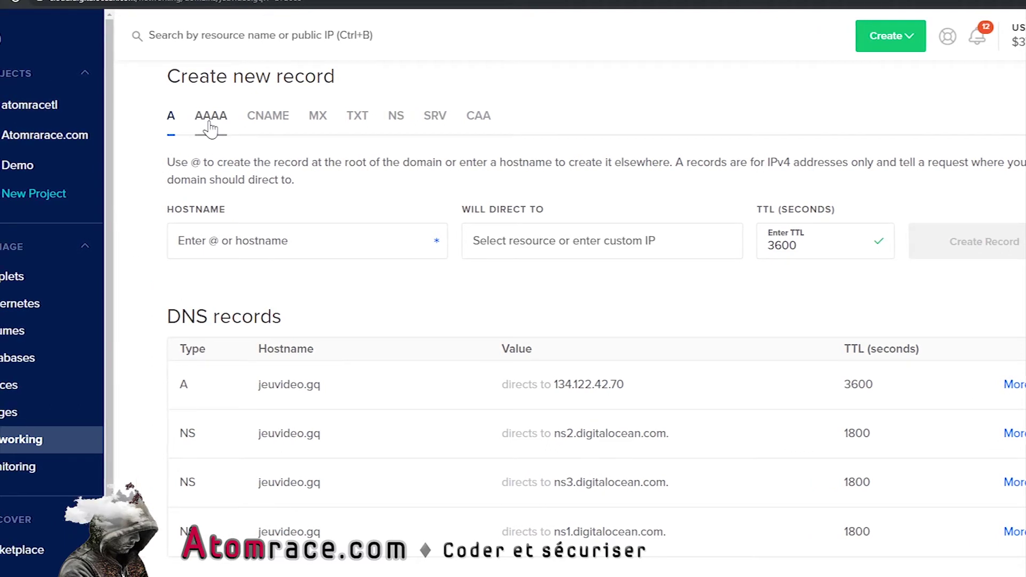
Step: Create a CNAME record with hostname www as an alias of @ and review the domain's DNS records
left_click(277, 126)
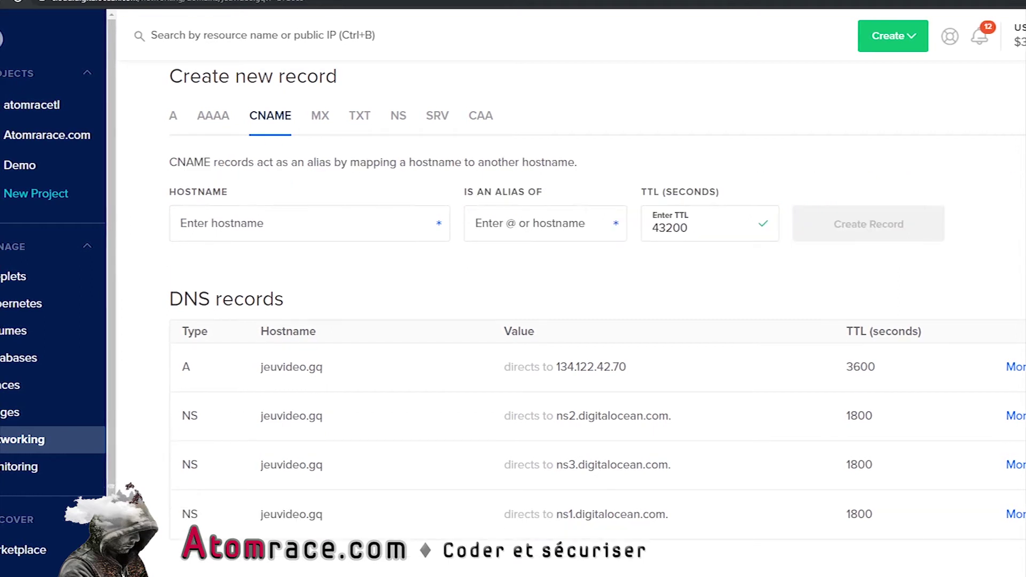
left_click(278, 223)
type("www")
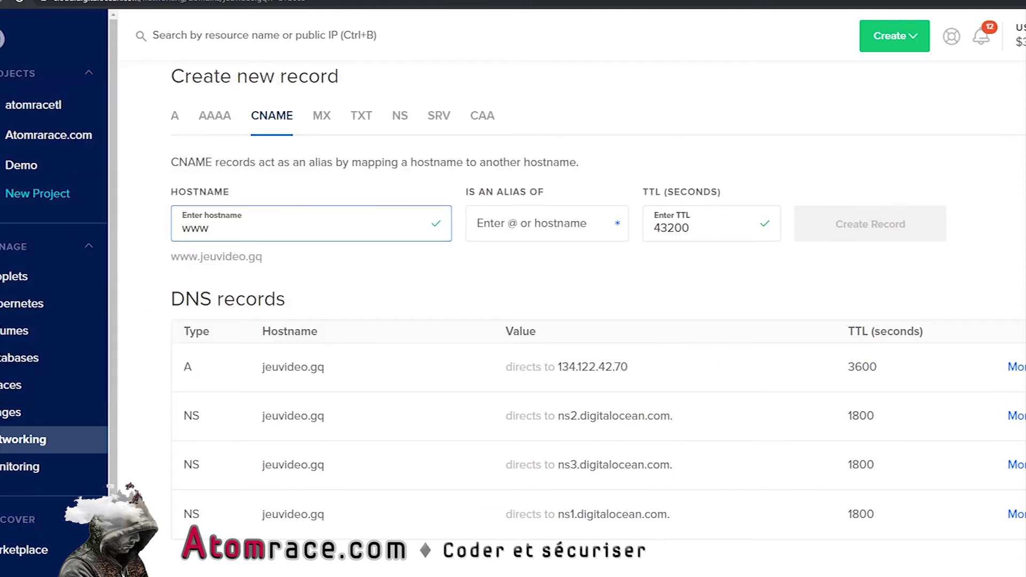
left_click(615, 223)
type("@")
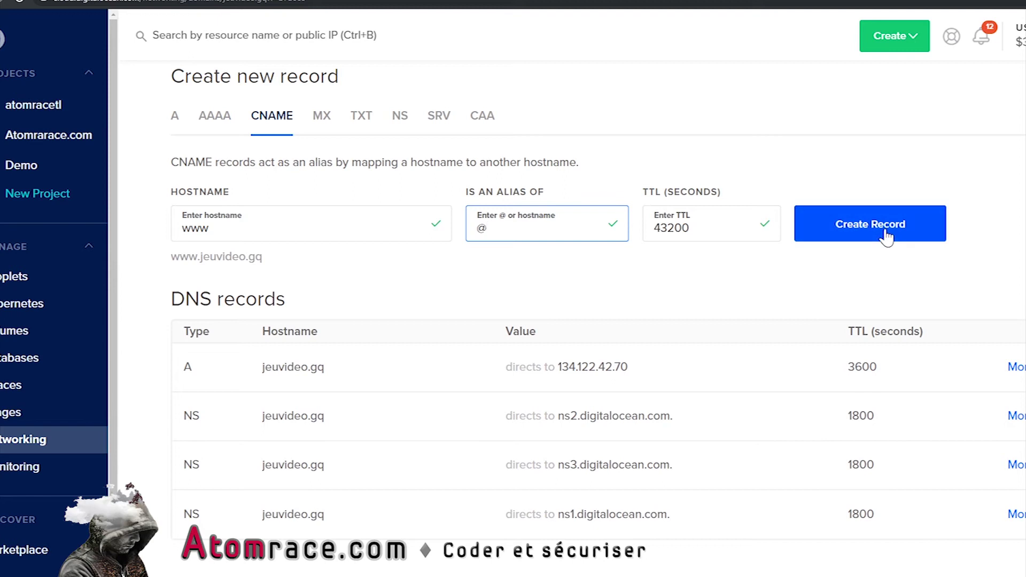
left_click(917, 226)
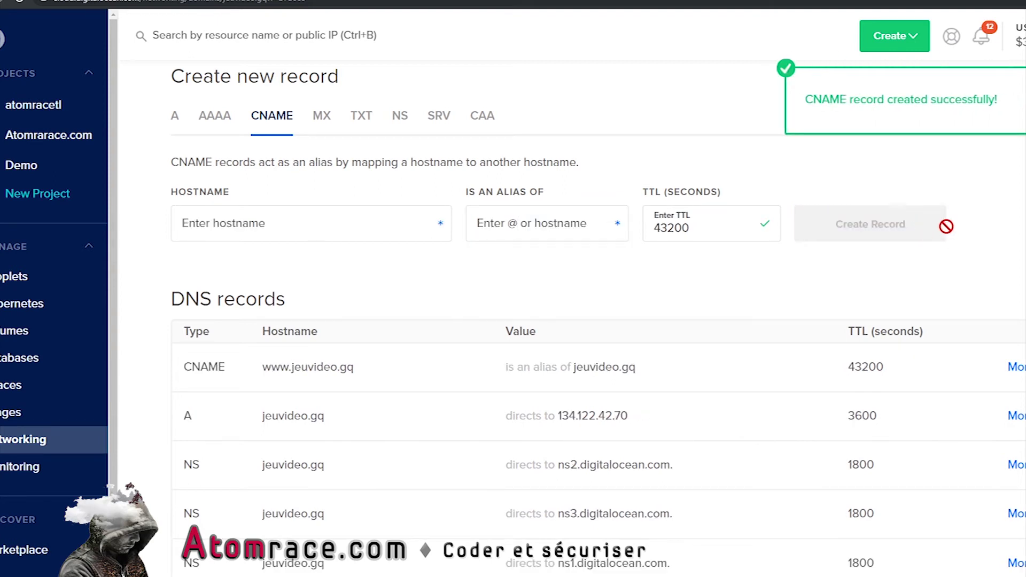
scroll(941, 221, "down", 2)
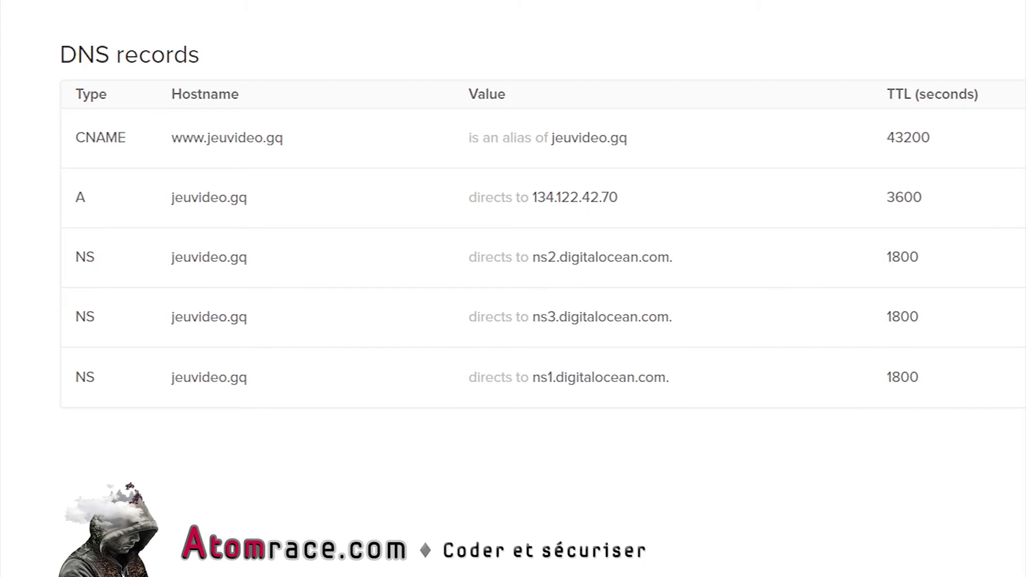
Step: Switch to the terminal, clear it, and ping the droplet's IP address 134.122.42.70 and the domain jeuvideo.gq
scroll(88, 277, "up", 2)
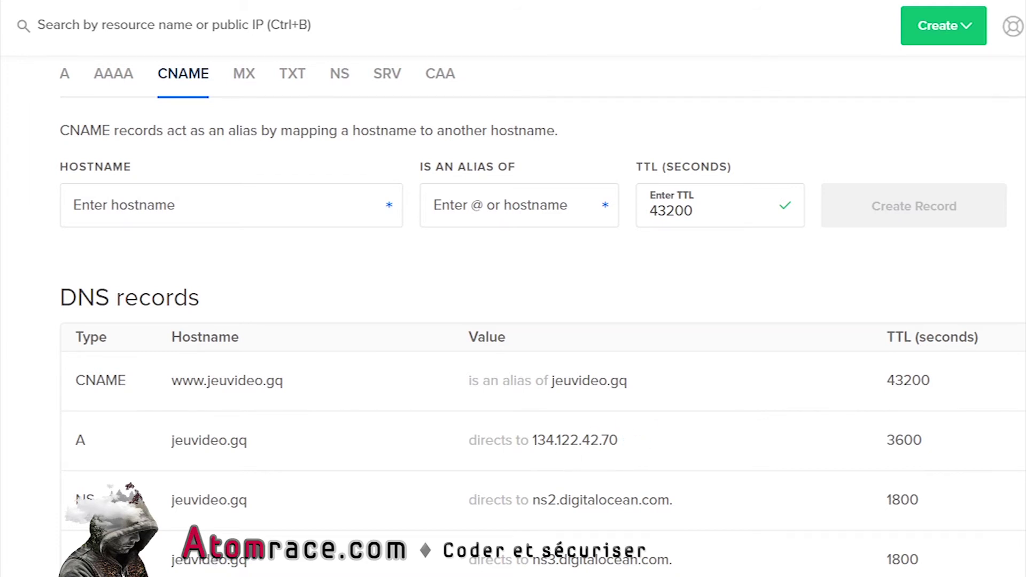
key("ctrl+grave")
type("clear")
key("Return")
type("ping")
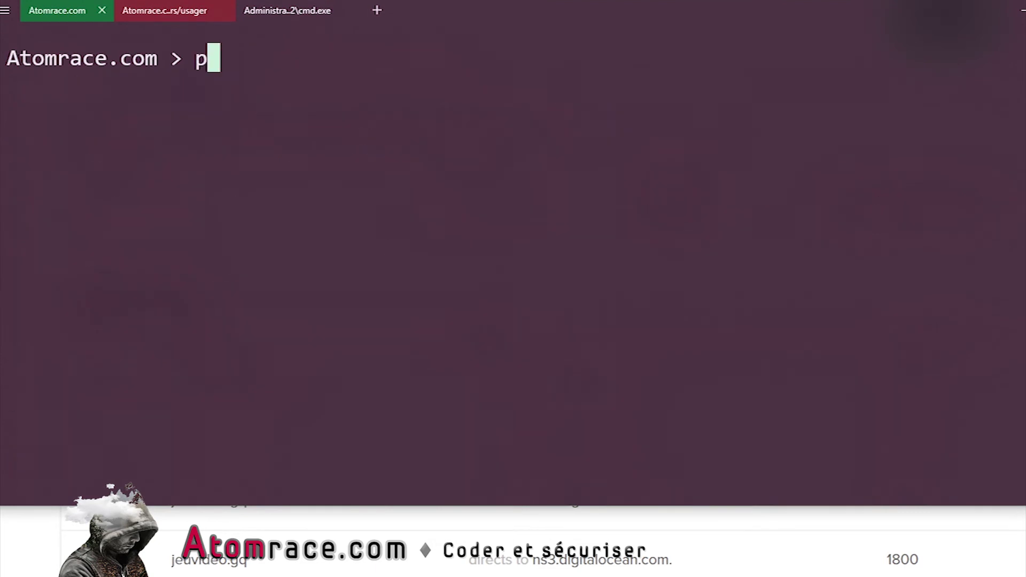
right_click(103, 88)
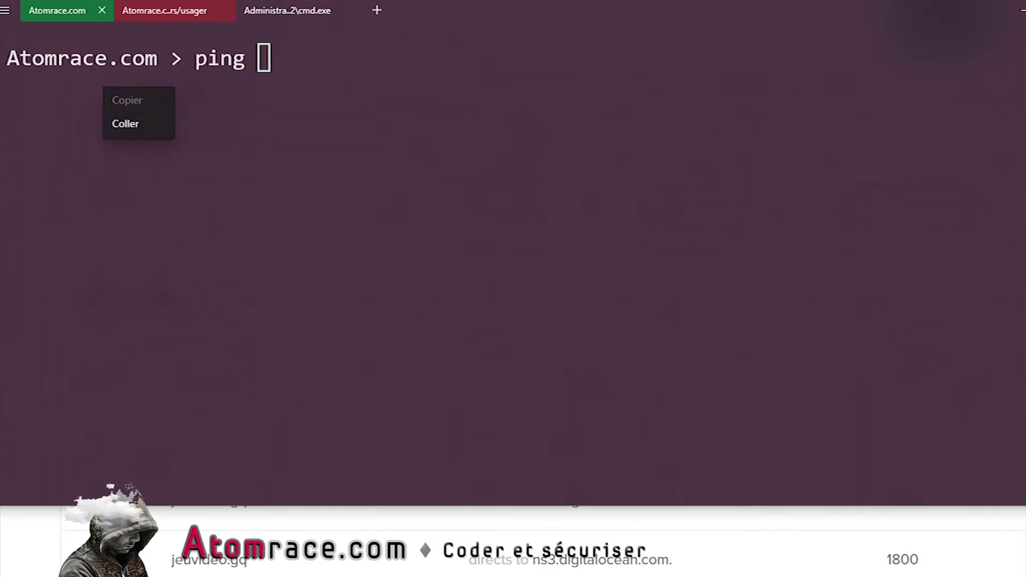
left_click(128, 124)
key("Return")
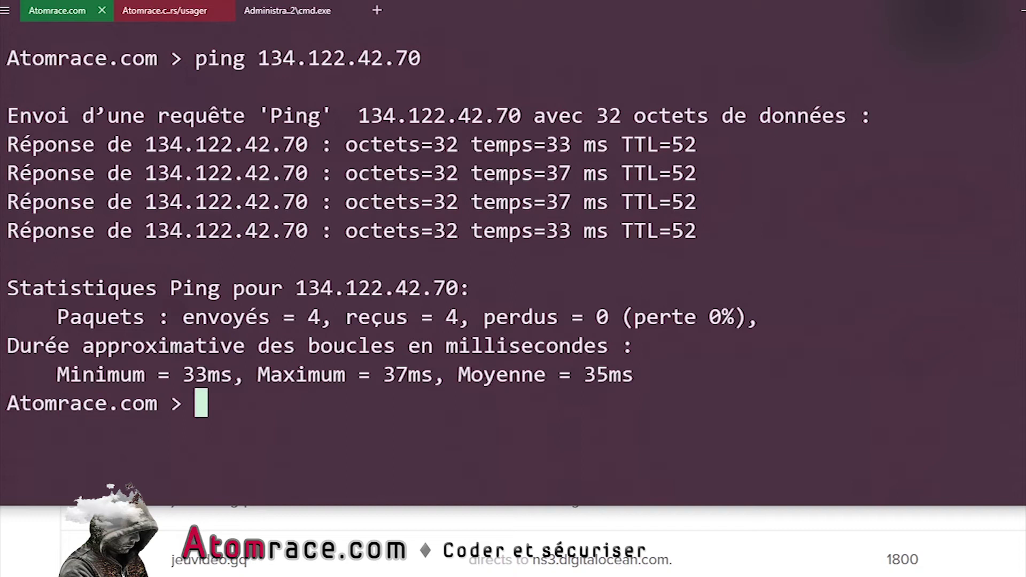
type("ping jeuvideo.gp")
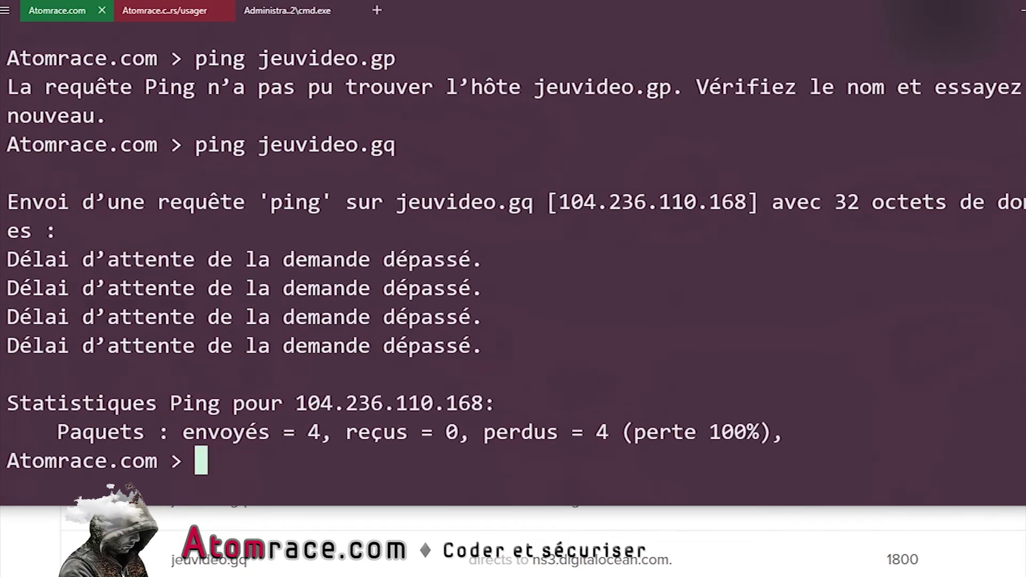
key("alt+Tab")
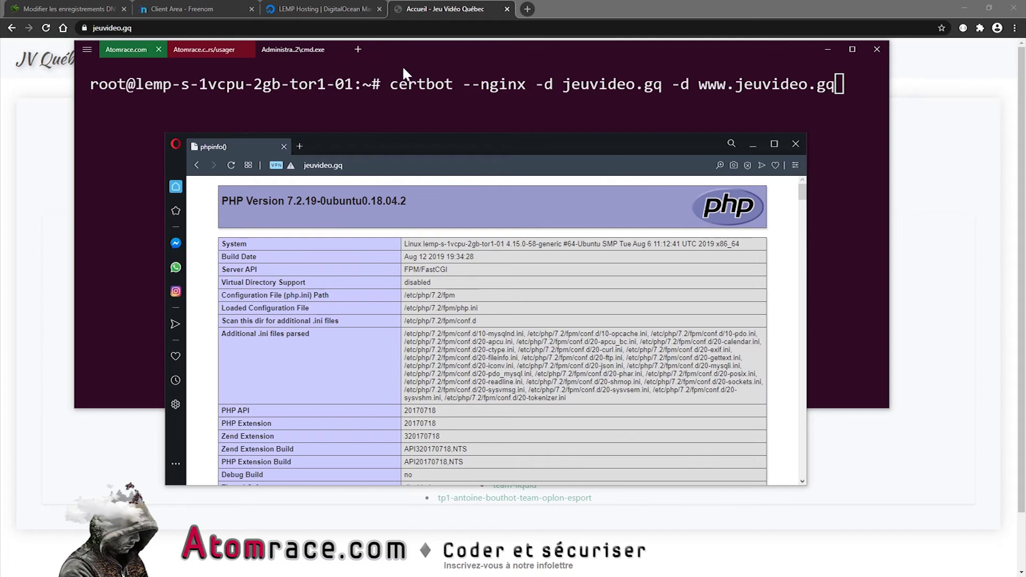
left_click(405, 50)
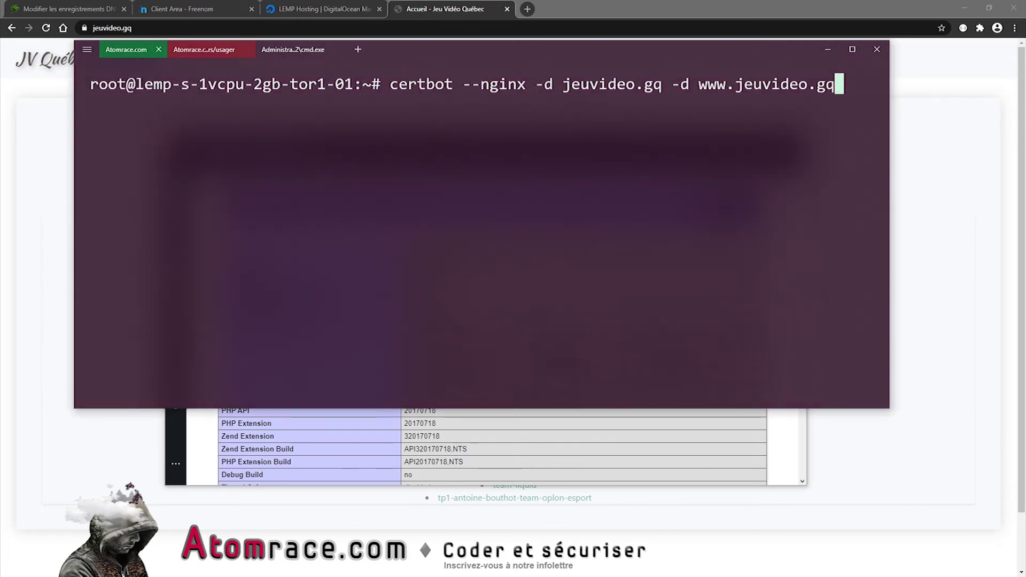